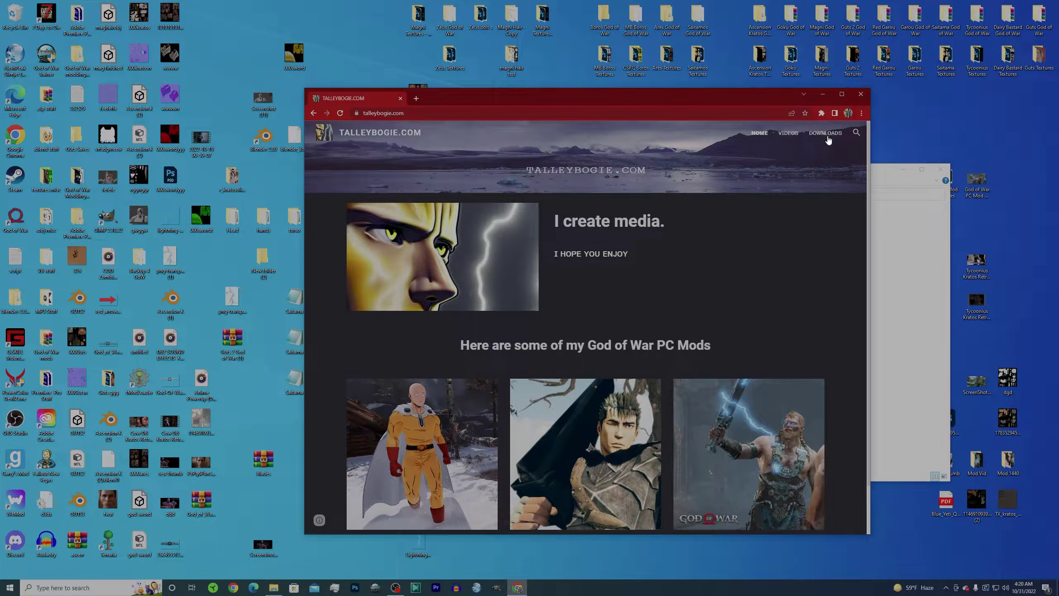
Download Guts 2 God of War.rar from the mod site's Downloads page through Google Drive's 'Download anyway' prompt.
click(828, 139)
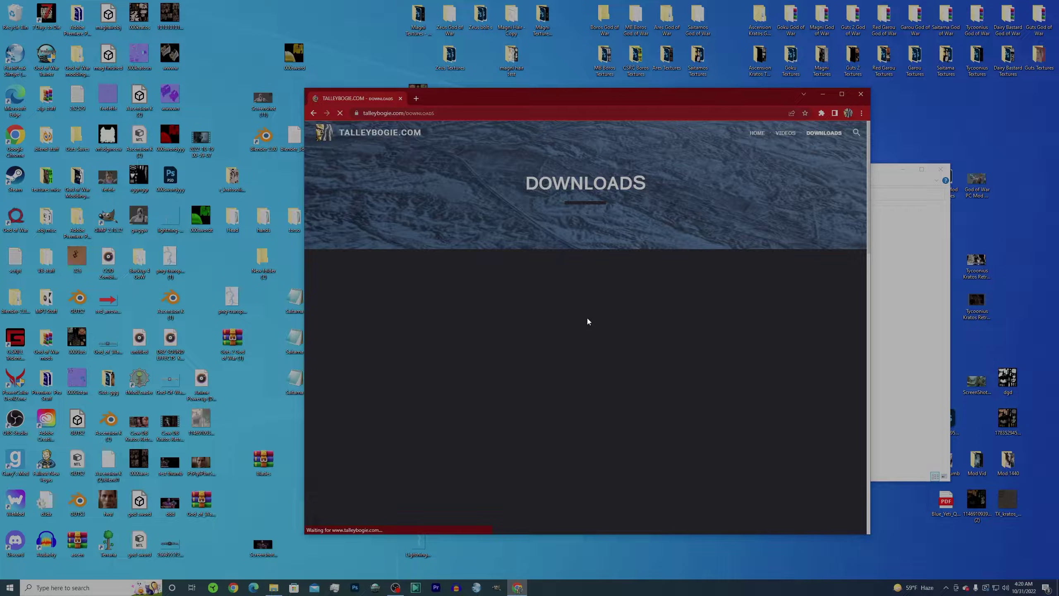
scroll(641, 296, down, 3)
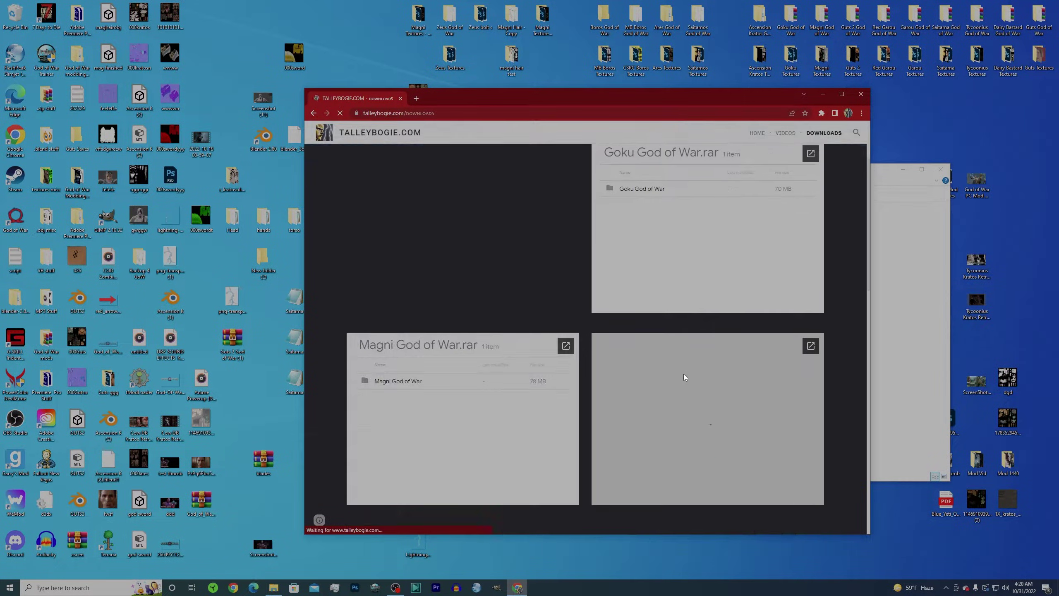
click(811, 342)
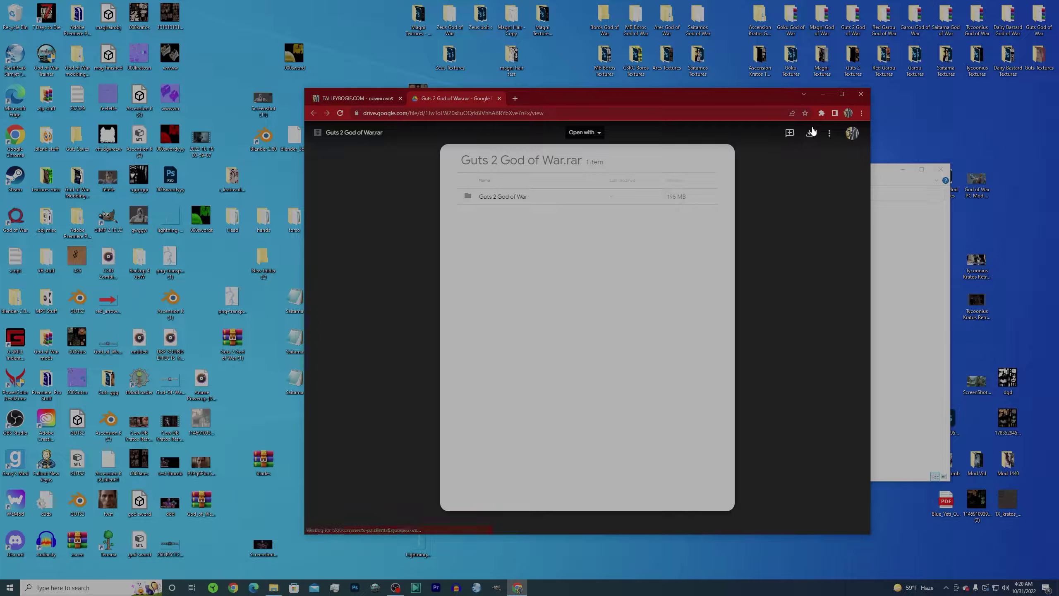
click(809, 133)
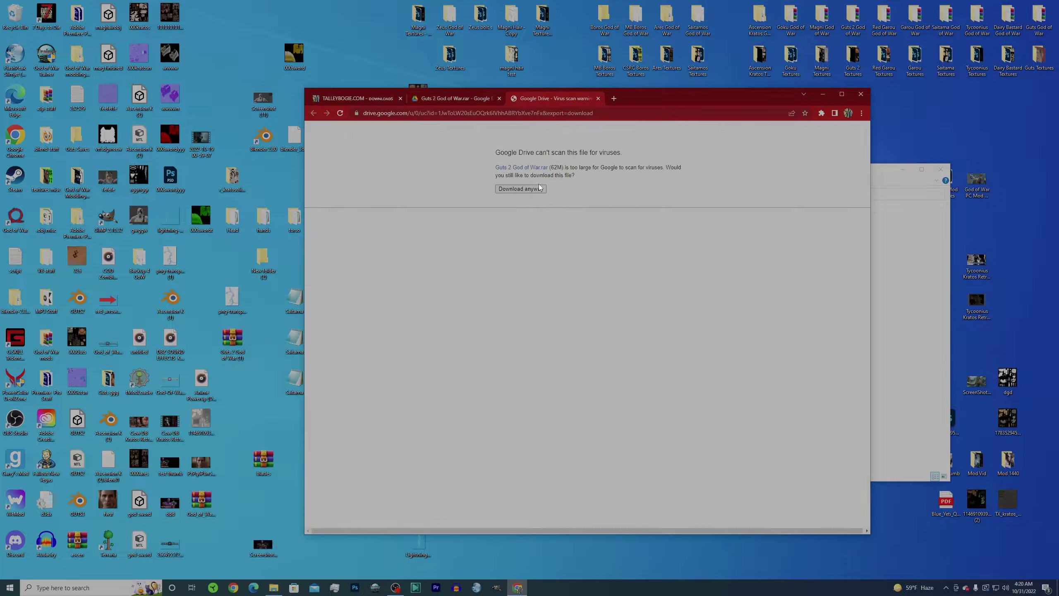
click(540, 188)
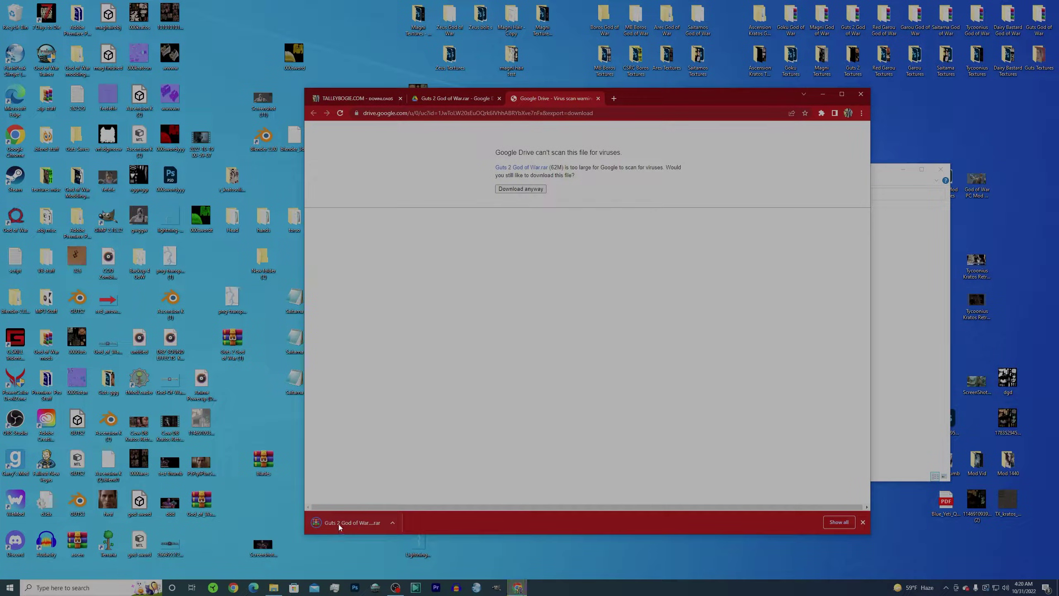
Extract the Guts 2 God of War folder from the desktop archive into New folder (2), then close WinRAR.
mouse_move(341, 527)
mouse_down()
mouse_move(218, 455)
mouse_move(262, 394)
mouse_move(296, 411)
mouse_move(355, 517)
mouse_up()
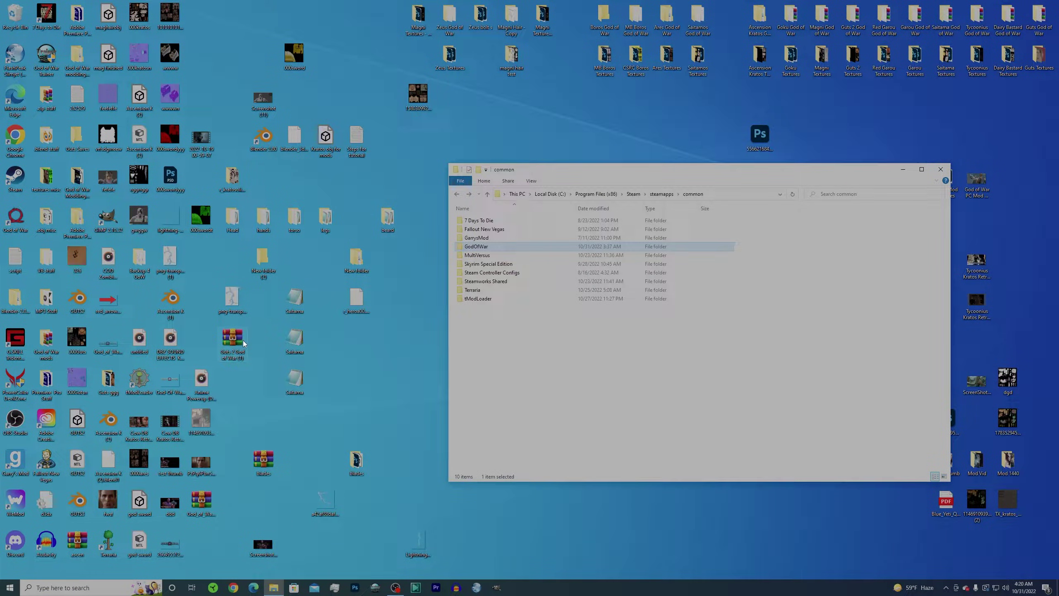
double_click(243, 342)
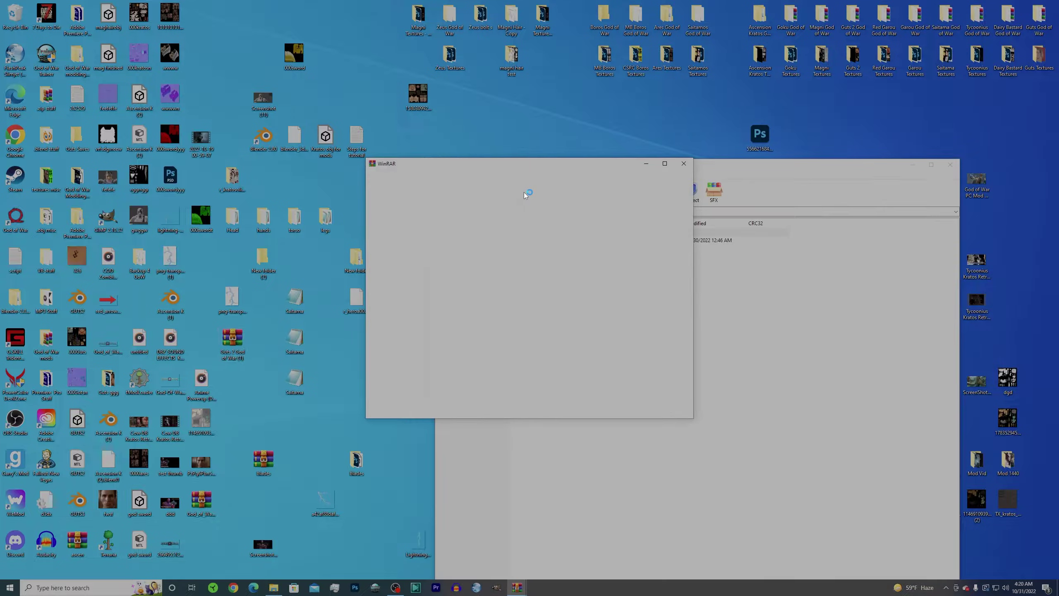
click(454, 241)
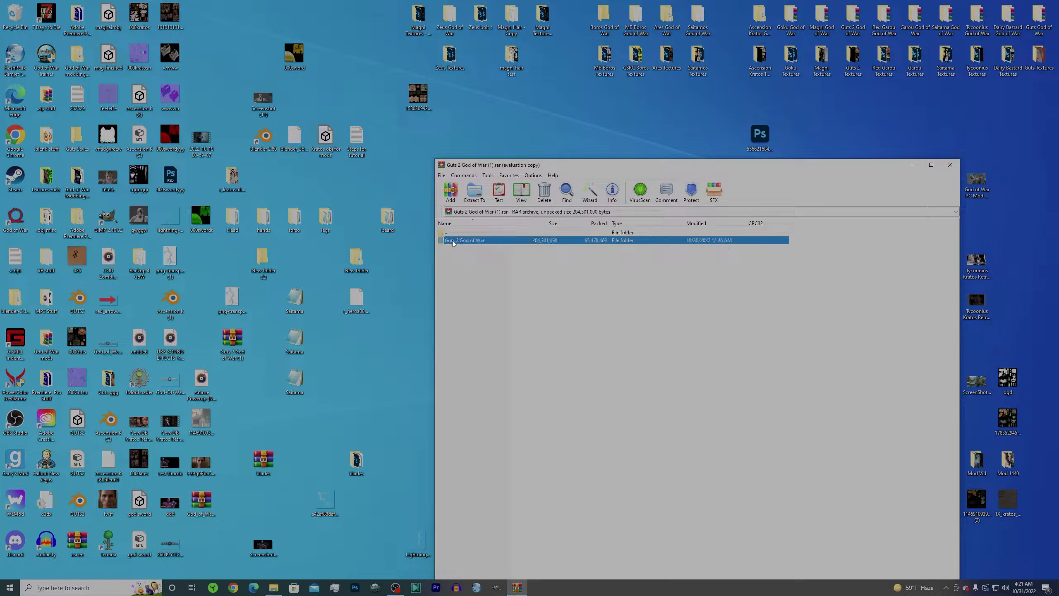
drag(248, 271, 249, 270)
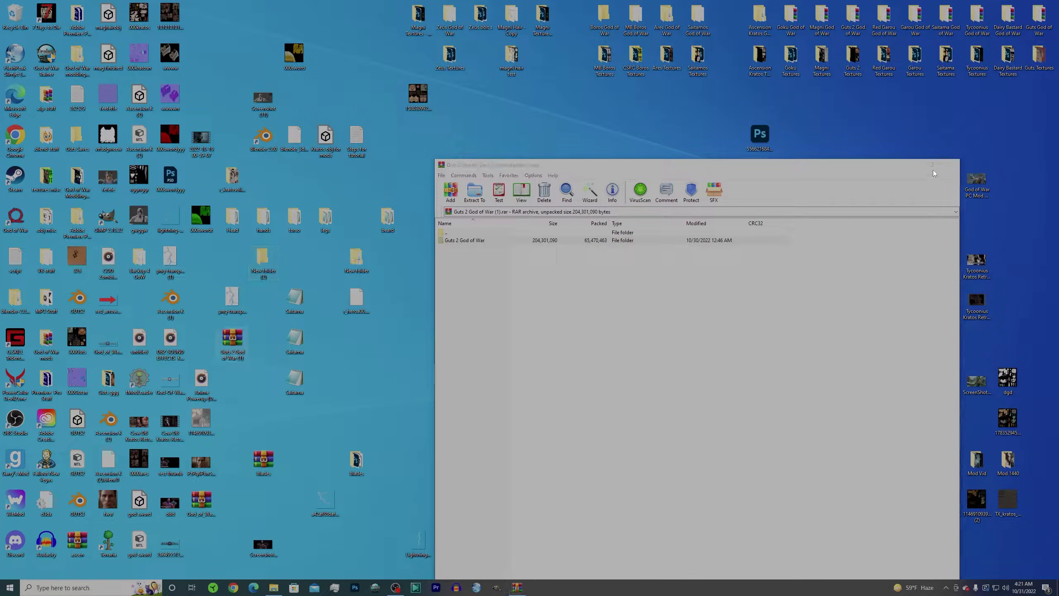
click(955, 168)
Arrange the extracted Guts 2 God of War folder and the GodOfWar install folder side by side.
double_click(263, 259)
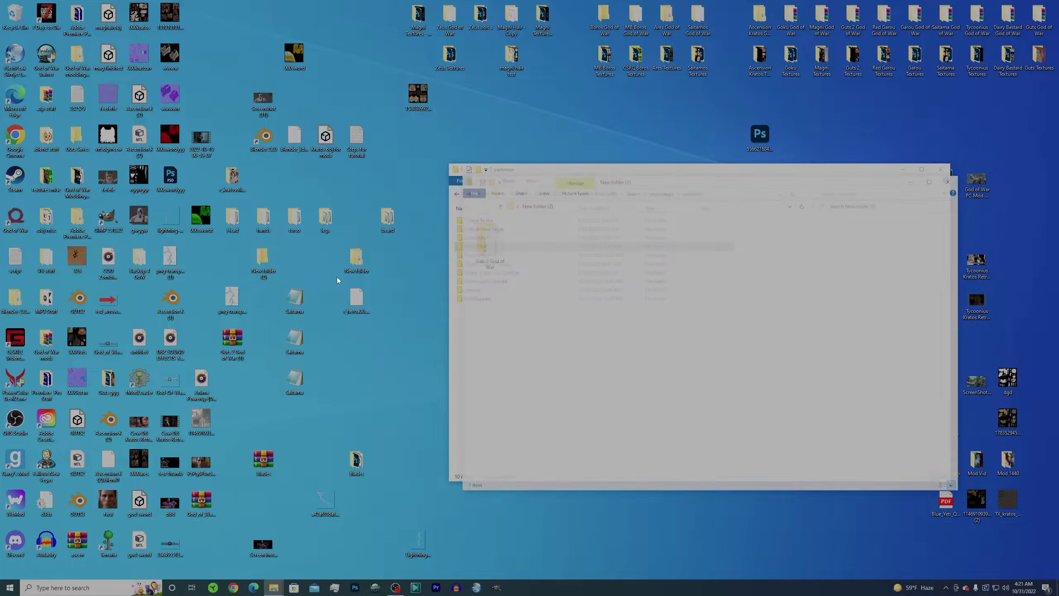
double_click(487, 242)
drag(667, 179, 897, 190)
drag(542, 169, 330, 183)
double_click(265, 260)
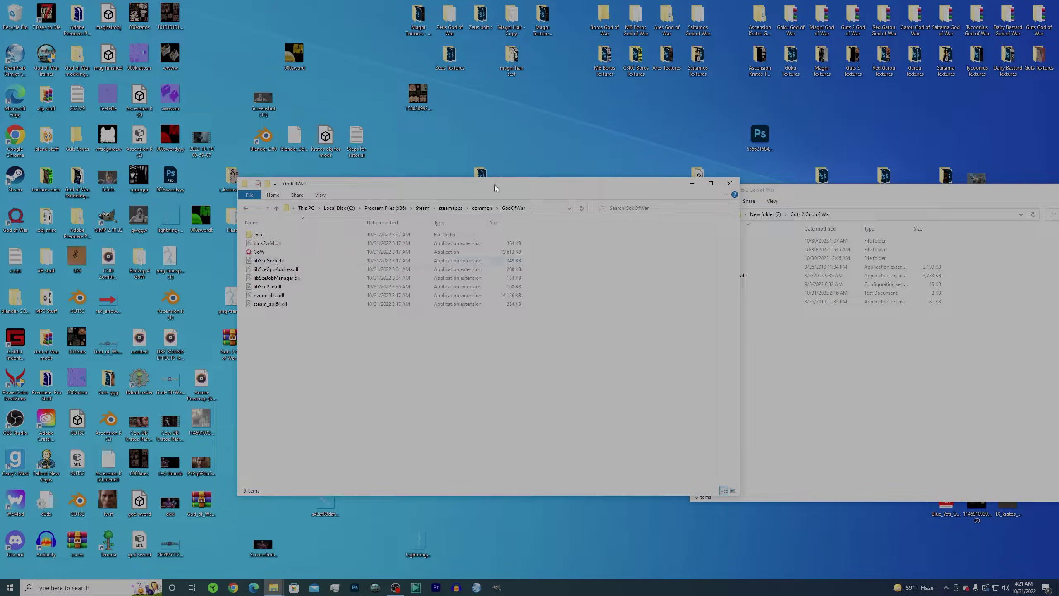
drag(495, 188, 374, 187)
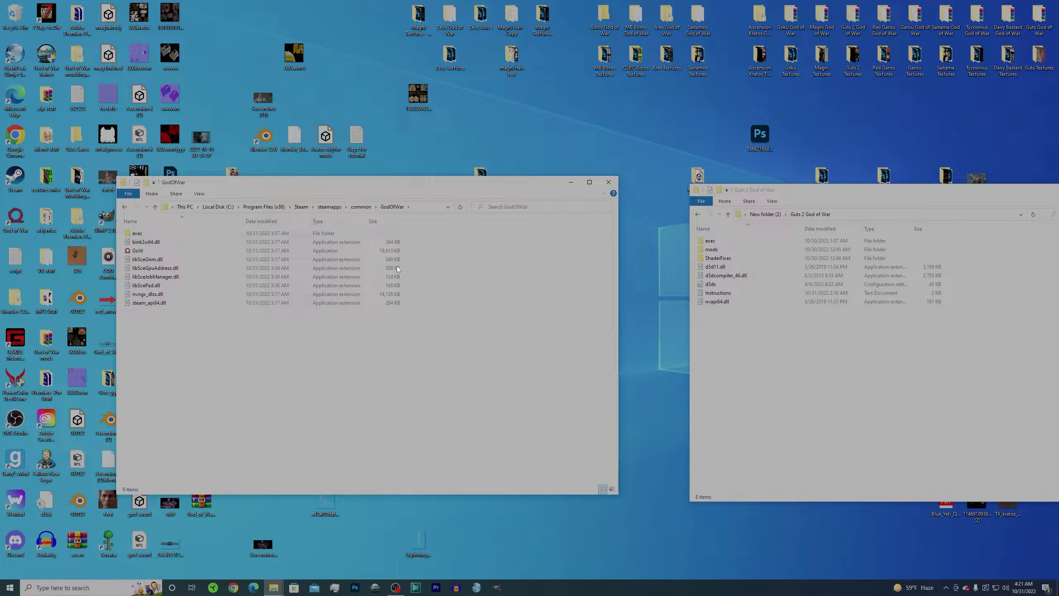
Copy ShaderFixes, d3d11.dll, d3dcompiler_46.dll, d3dx and Instructions into the GodOfWar folder.
click(717, 258)
click(718, 268)
ctrl+click(722, 276)
ctrl+click(723, 284)
ctrl+click(725, 293)
drag(730, 290, 367, 369)
click(411, 394)
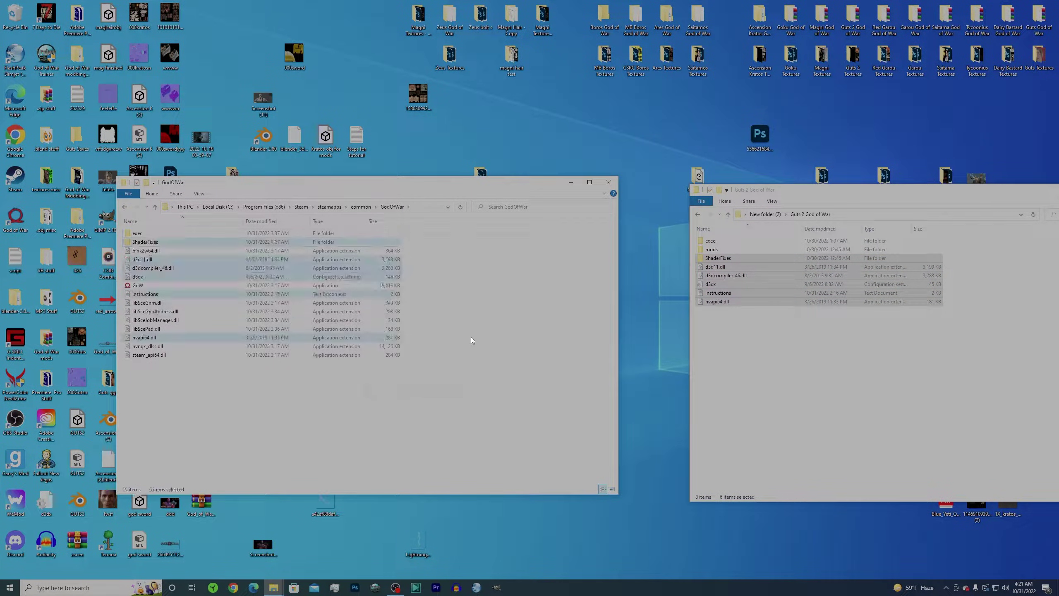
Copy the mod's mods folder into the GodOfWar folder.
click(719, 250)
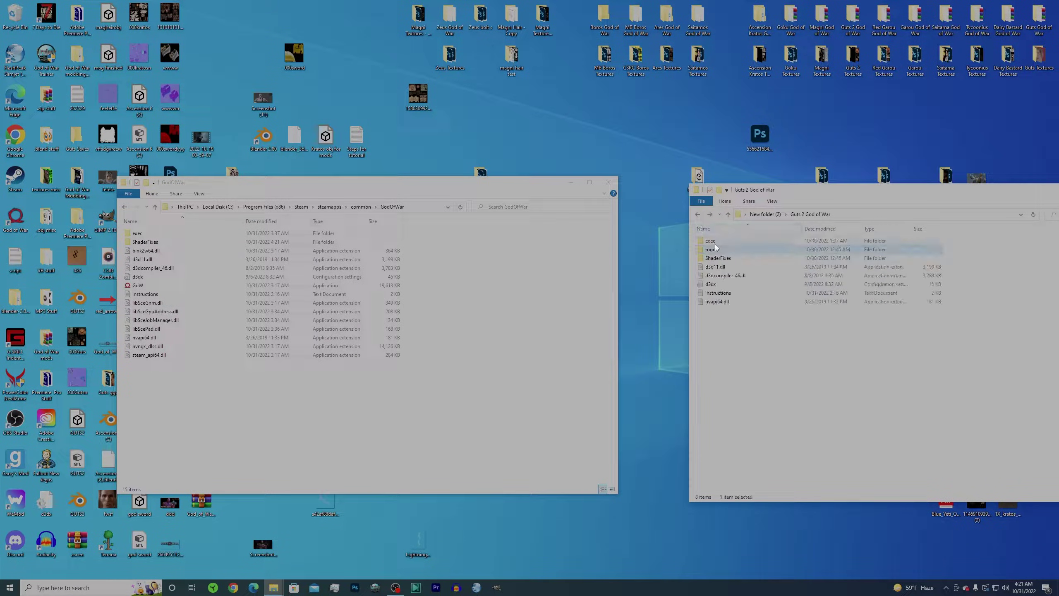
drag(713, 247, 454, 375)
click(479, 398)
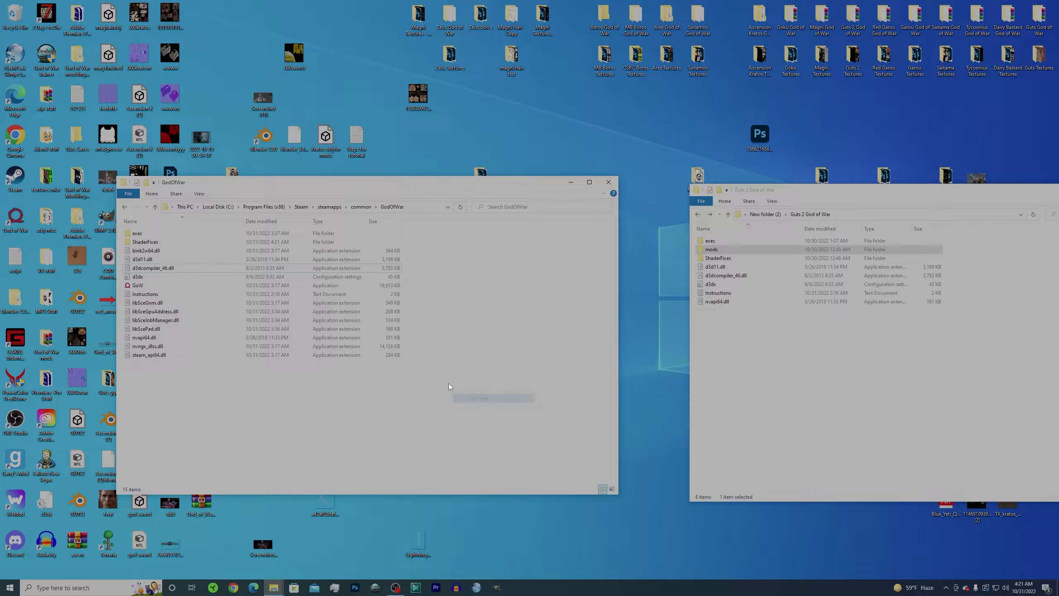
Browse the mod's exec\patch\pc_le, then open exec\wad\pc_le holding r_heroa00.wad.
double_click(732, 239)
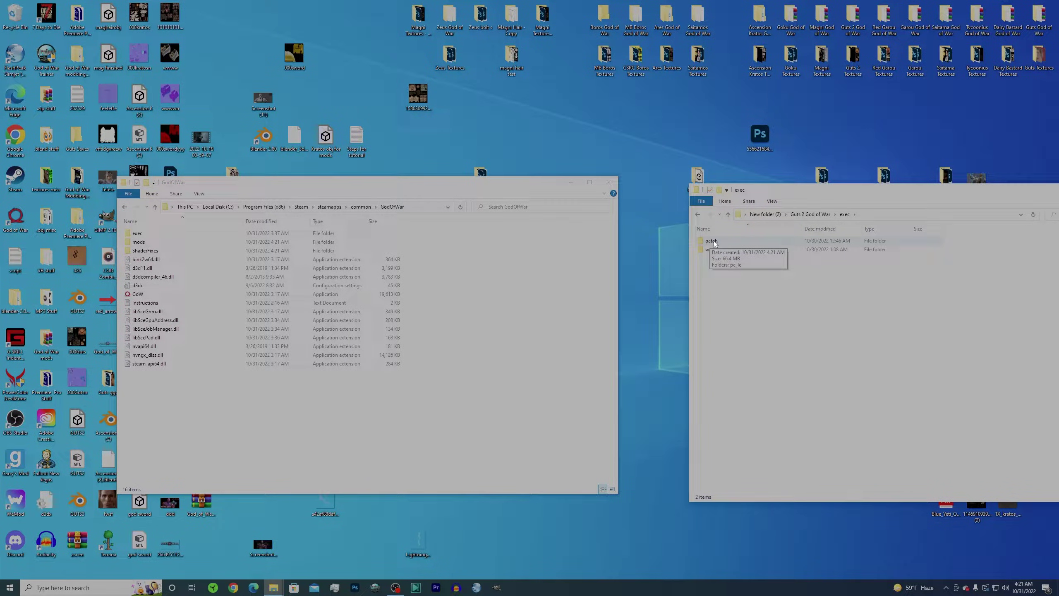
double_click(713, 240)
double_click(716, 241)
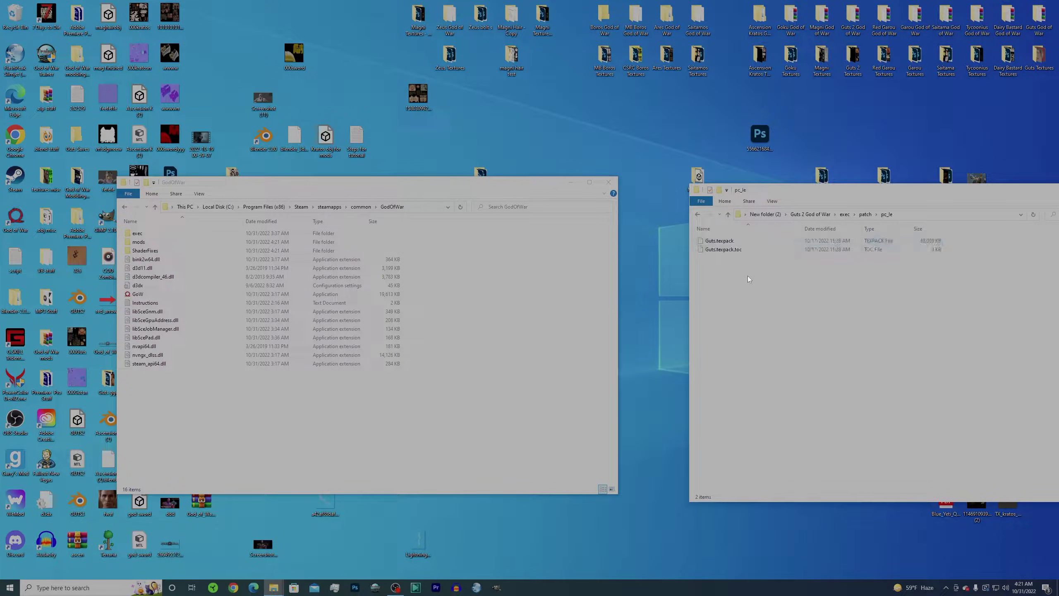
click(844, 213)
double_click(709, 249)
double_click(720, 245)
Move the wad pc_le window left, over the game folder.
drag(802, 191, 718, 194)
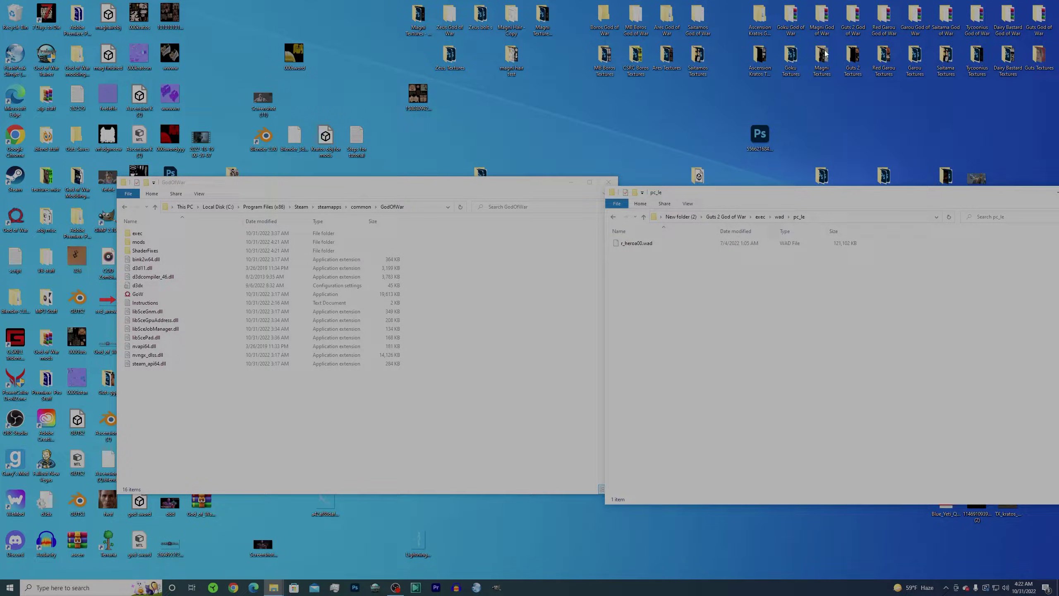
drag(726, 189, 709, 184)
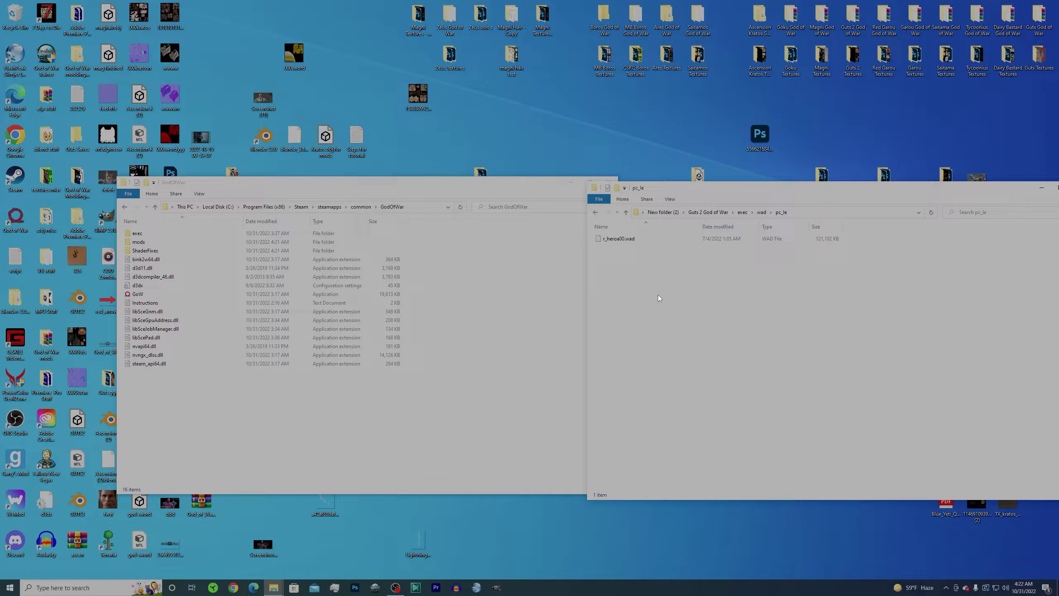
drag(725, 195, 630, 185)
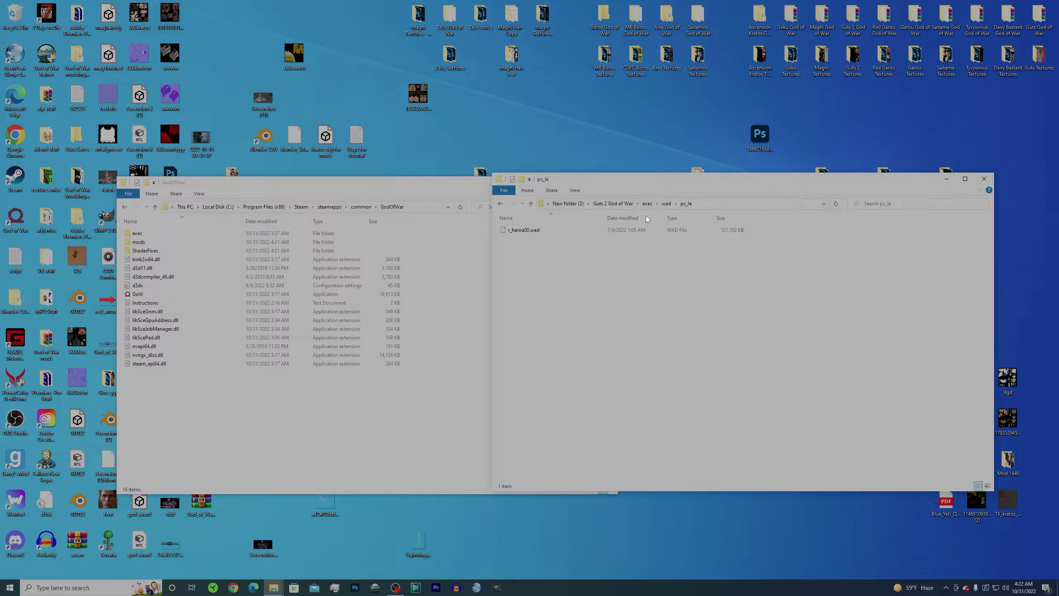
Recheck the mod's exec\patch\pc_le folder and return to the Guts 2 God of War folder.
click(613, 202)
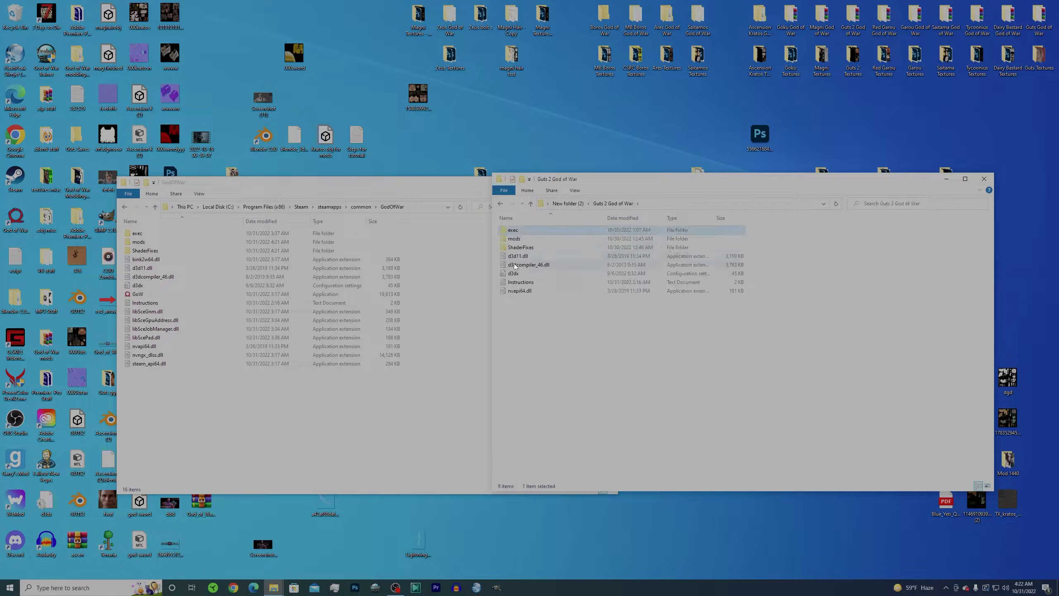
double_click(518, 231)
double_click(517, 230)
double_click(502, 231)
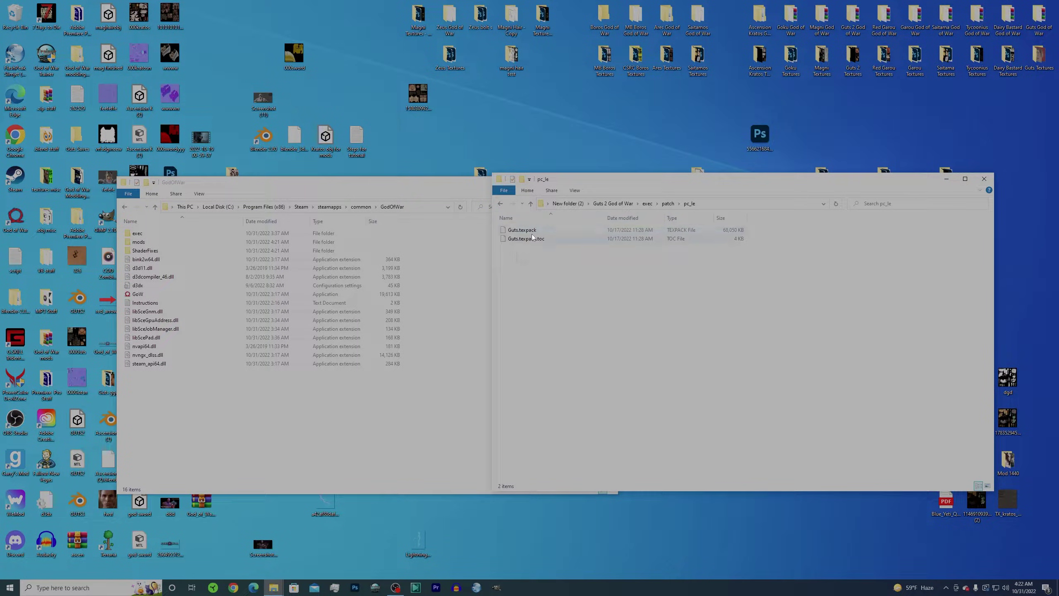
click(646, 203)
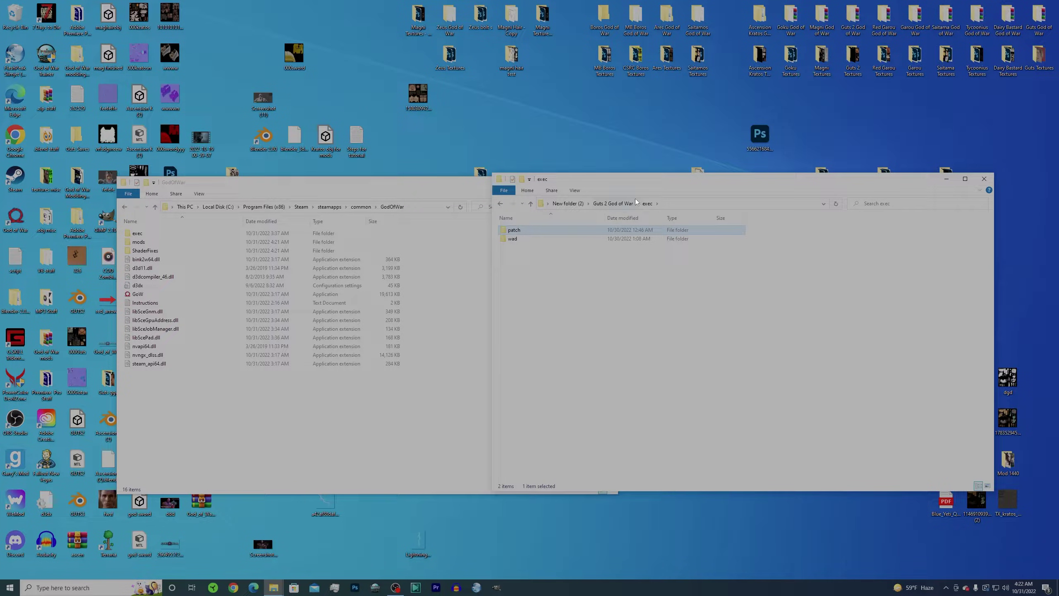
click(619, 203)
Copy the mod's exec folder into GodOfWar, replacing the files already there.
drag(511, 230, 268, 400)
click(299, 423)
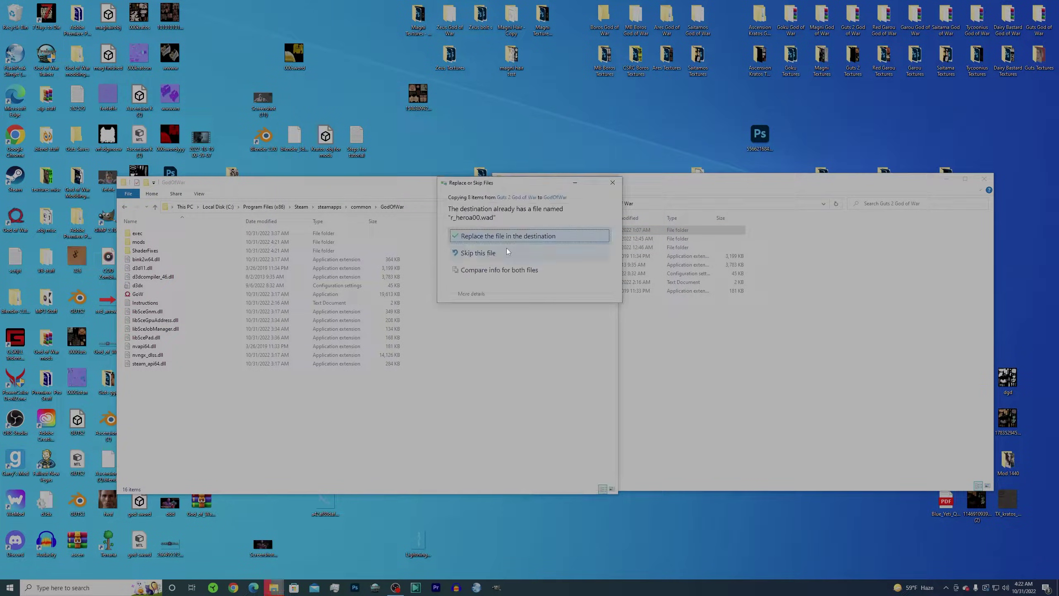
click(492, 237)
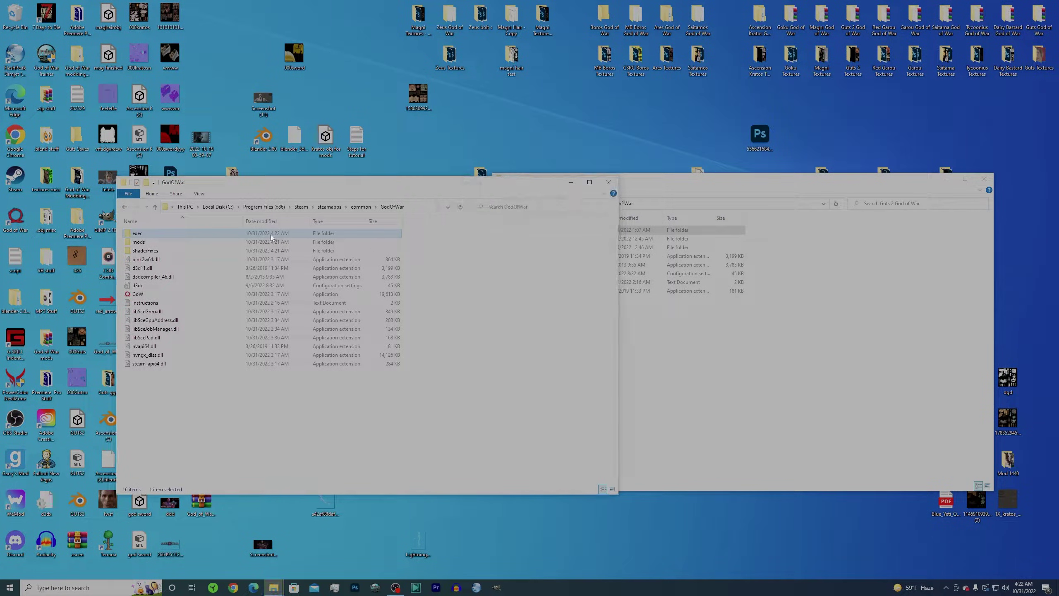
drag(423, 183, 519, 193)
Open the GodOfWar exec folder's boot-options file in Notepad at the empty patch-texpacks entry.
double_click(233, 243)
double_click(275, 312)
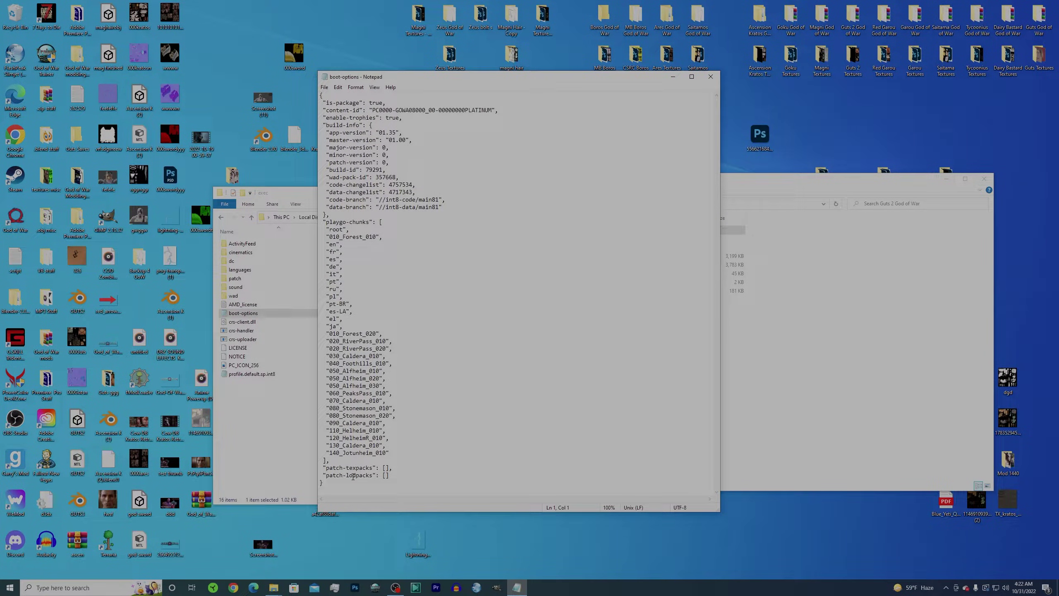
click(384, 467)
Open the mod's Instructions file and select the "../../patch/pc_le/Guts" texpack path.
click(778, 188)
double_click(525, 282)
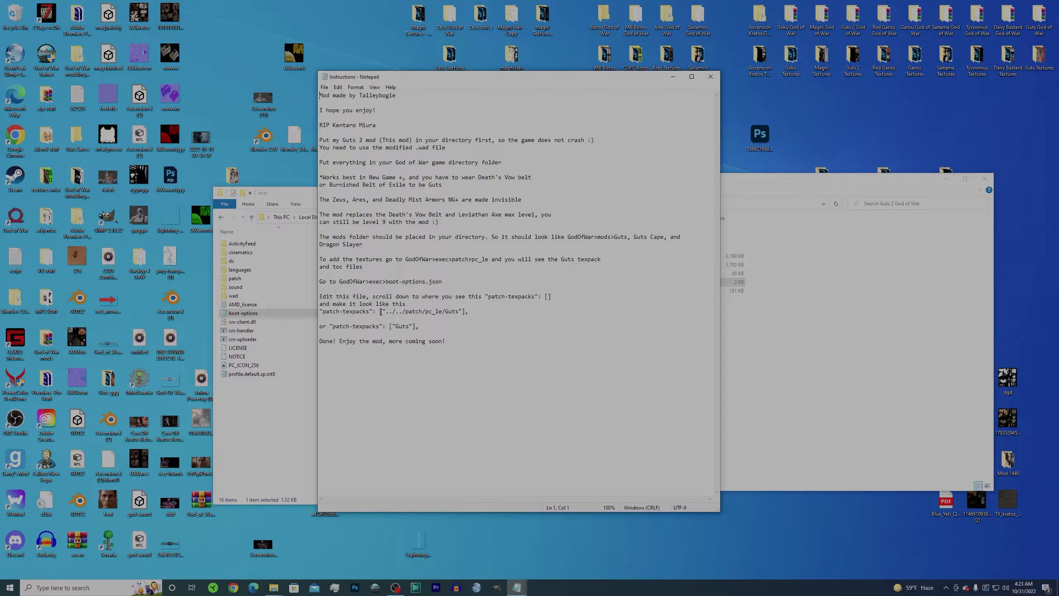
click(380, 311)
drag(381, 311, 463, 312)
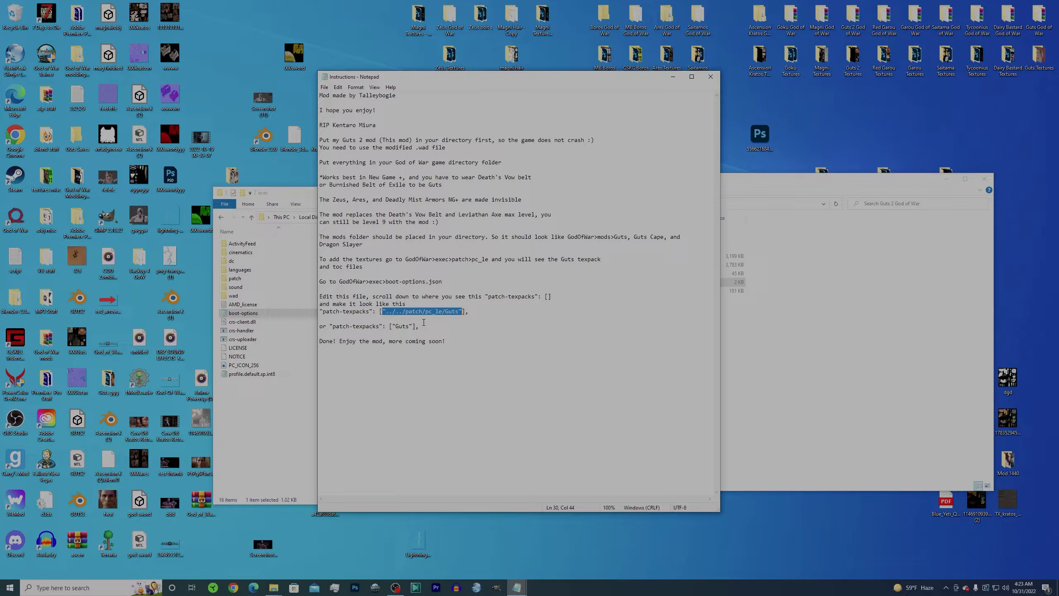
Paste "../../patch/pc_le/Guts" into boot-options' patch-texpacks list and save the file.
click(710, 76)
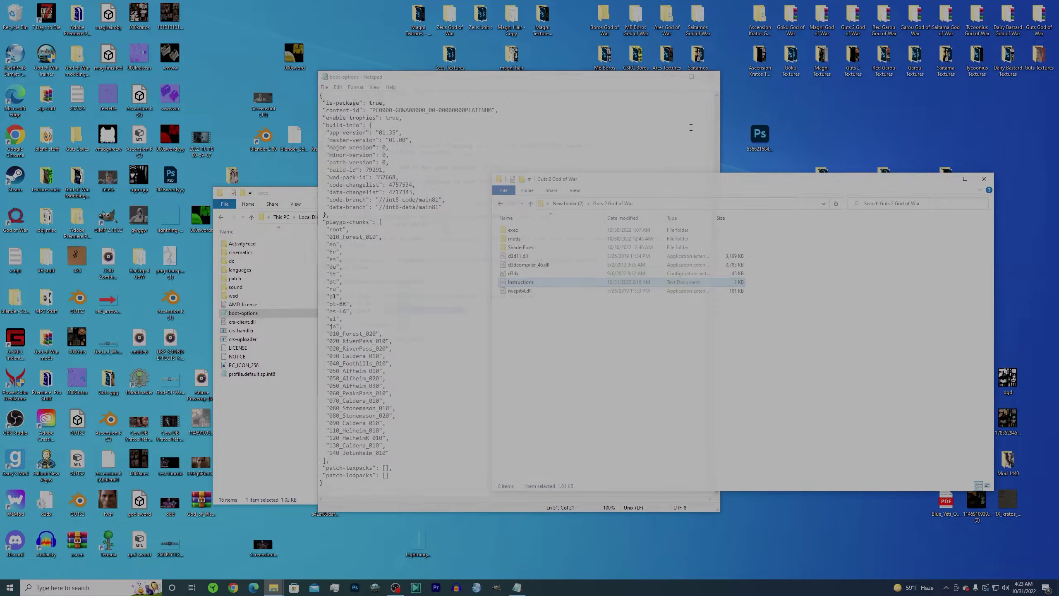
click(437, 91)
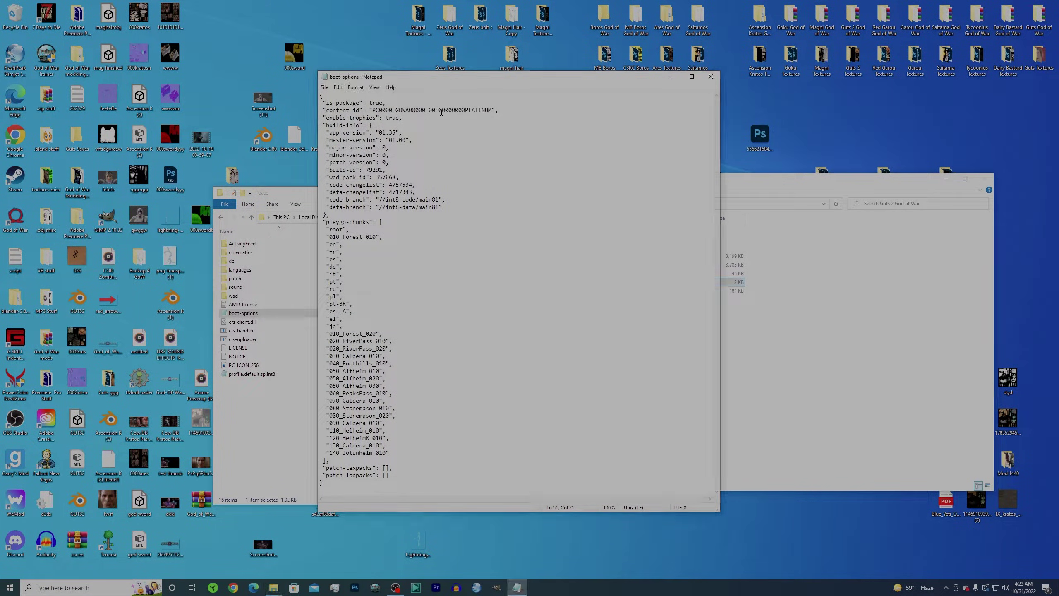
key(ctrl+v)
double_click(451, 469)
click(452, 469)
key(ctrl+s)
Close Notepad and the Guts 2 God of War window, then launch God of War from the desktop shortcut.
click(710, 76)
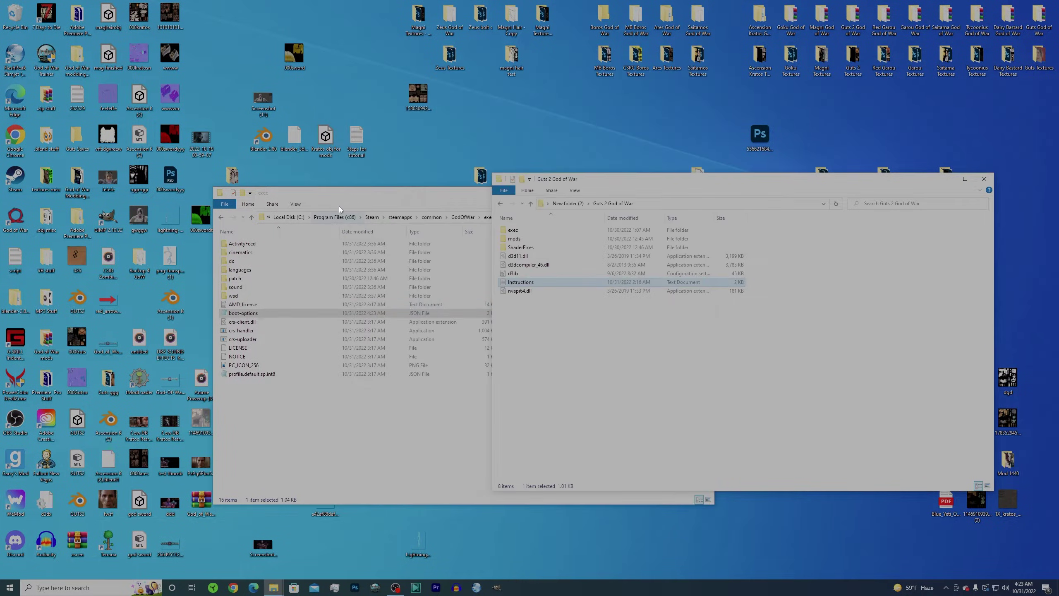
drag(339, 206, 312, 201)
click(458, 212)
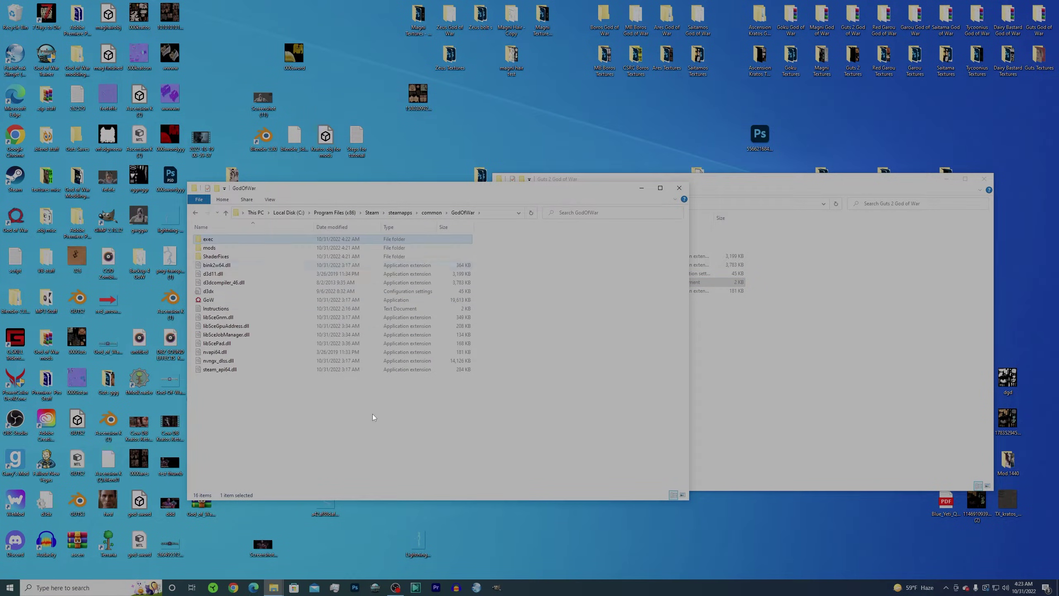
click(326, 383)
drag(749, 185, 689, 210)
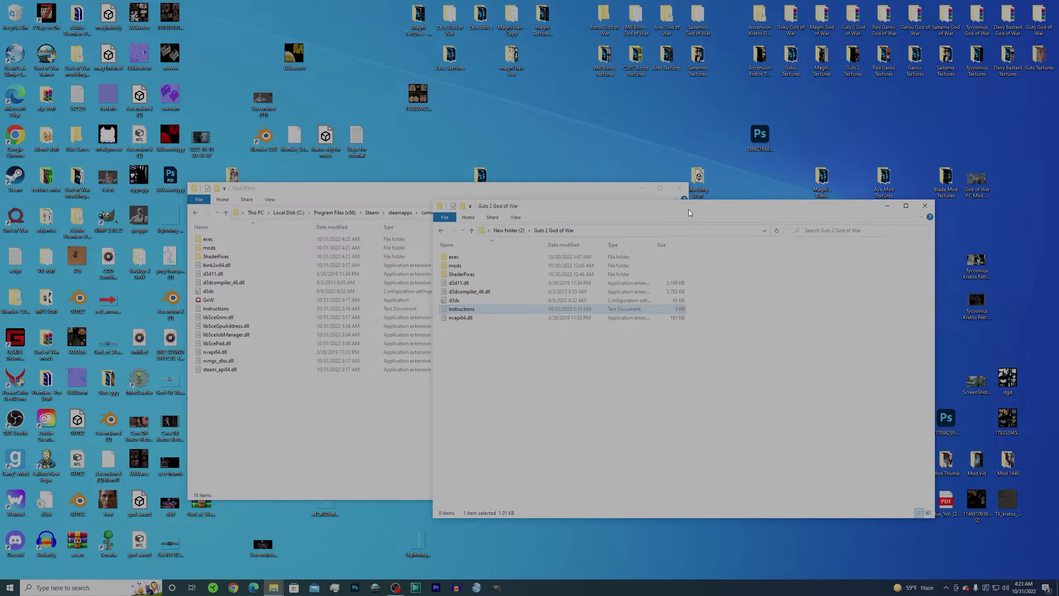
click(923, 207)
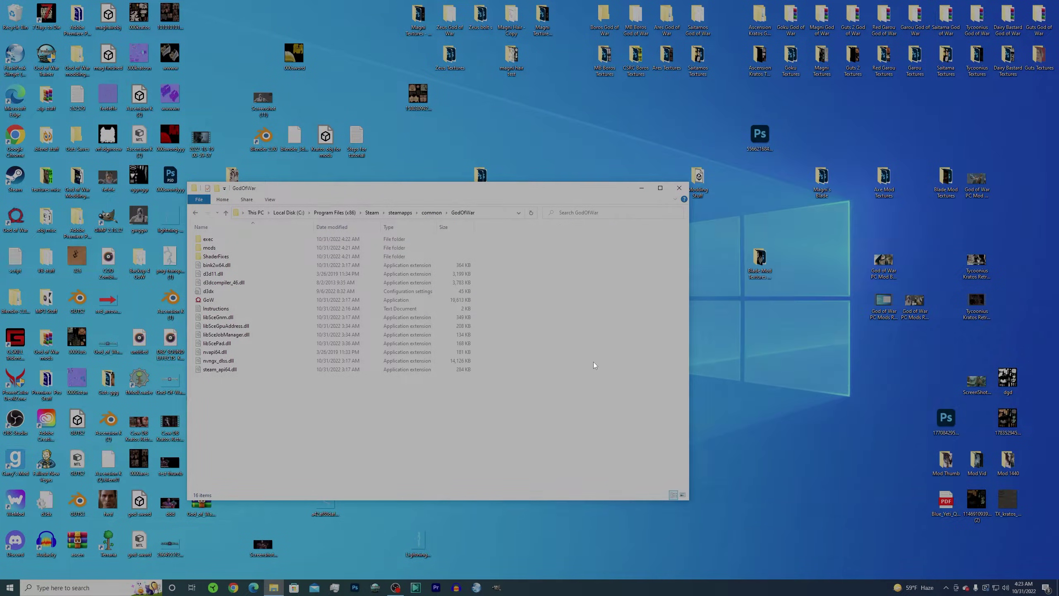
double_click(14, 224)
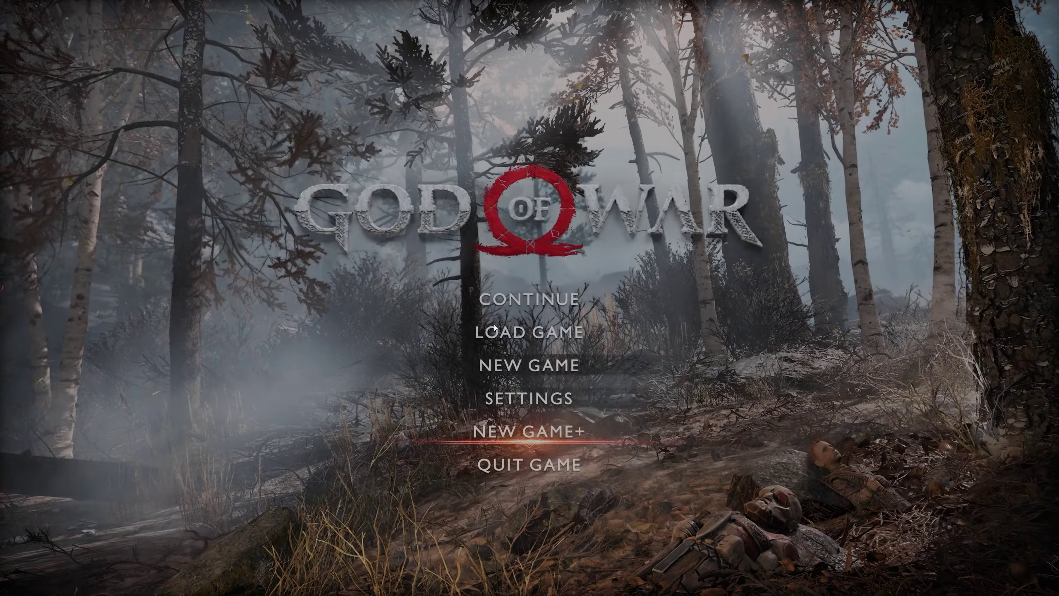
Open the Load Game list and scroll to the Thamur's Corpse save from 10/17/2022 10:05:36.
click(518, 331)
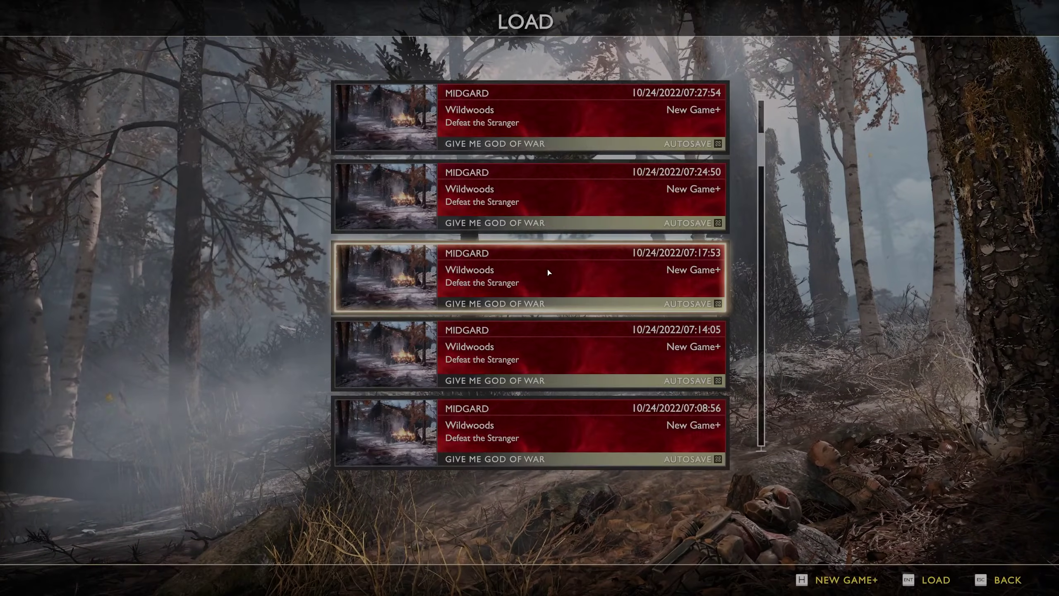
scroll(529, 246, down, 10)
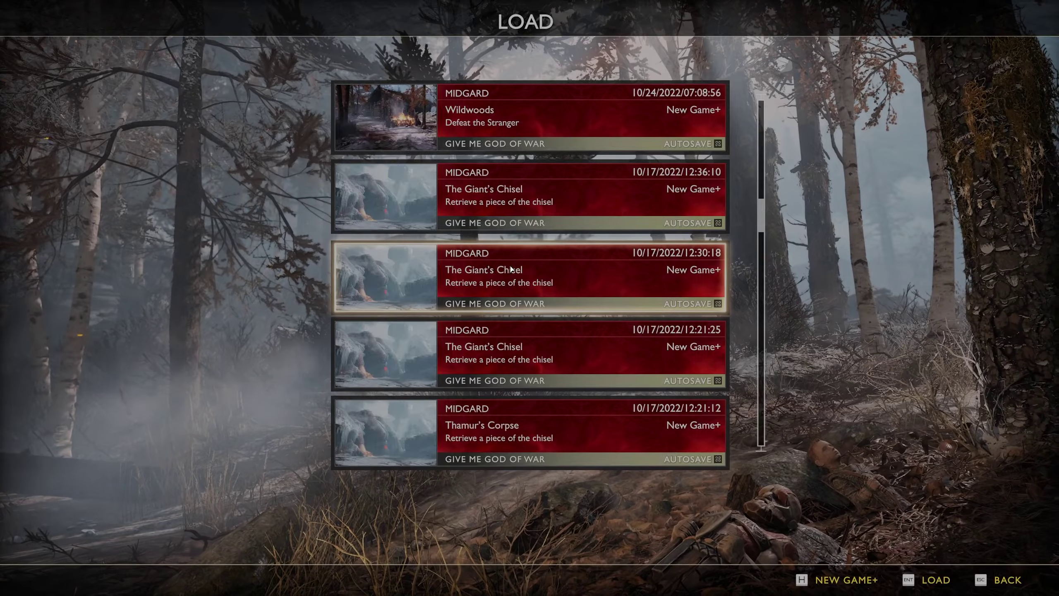
scroll(487, 430, down, 1)
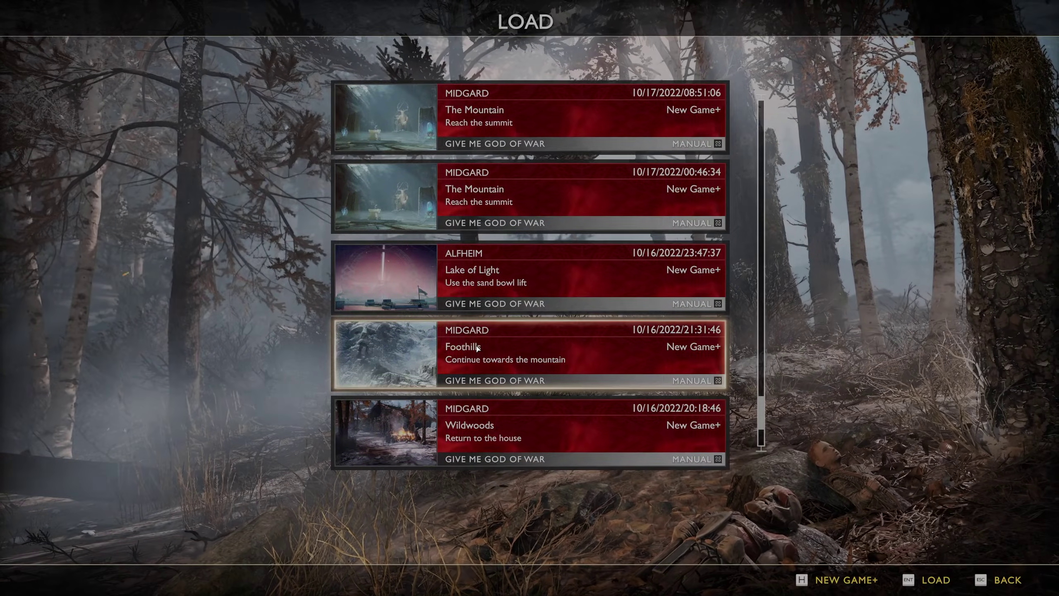
scroll(475, 267, up, 4)
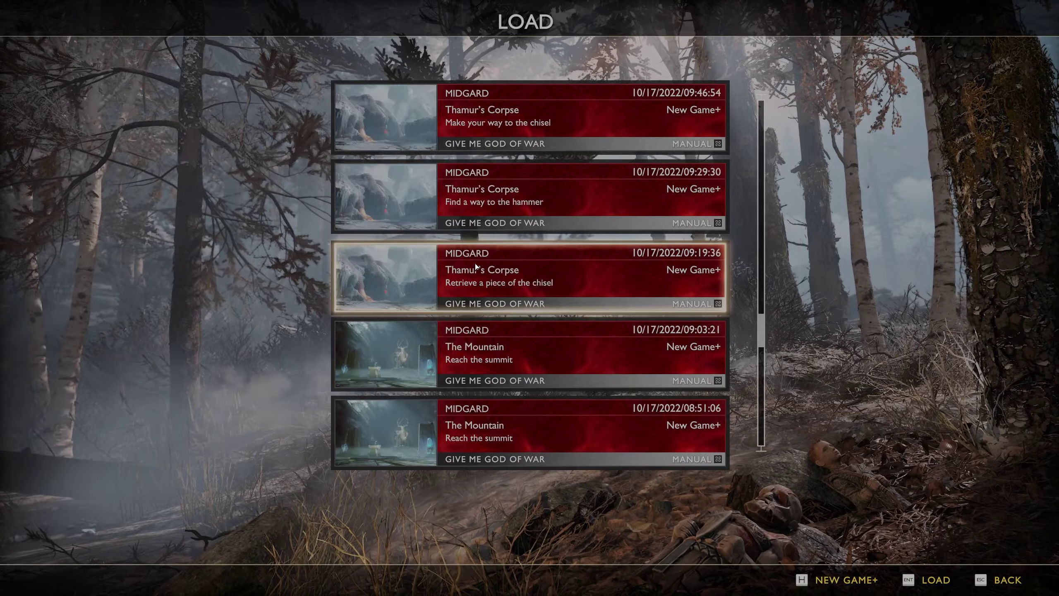
scroll(476, 267, up, 10)
scroll(541, 275, down, 4)
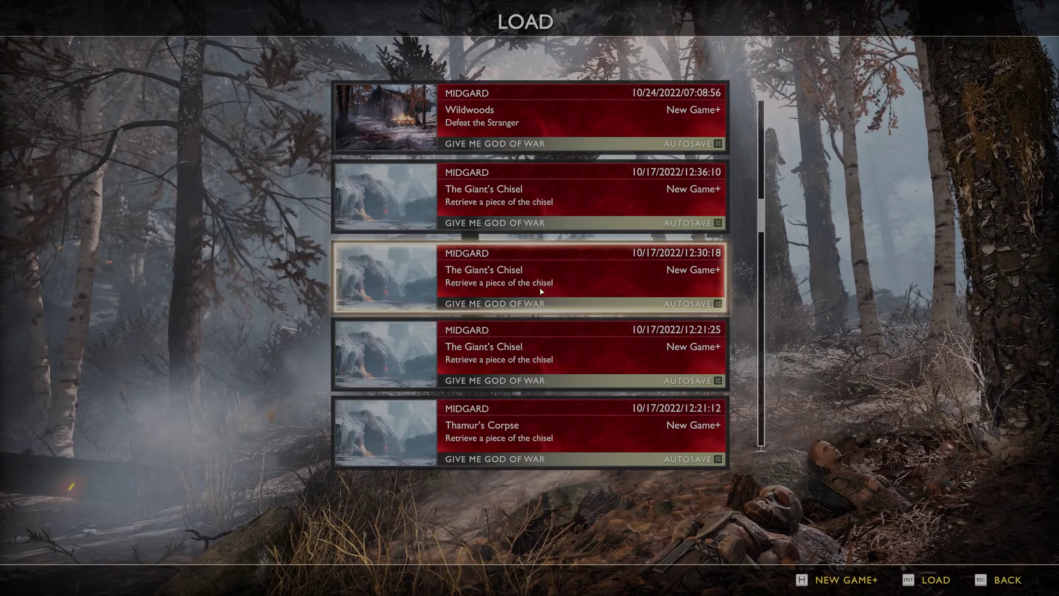
scroll(511, 276, down, 2)
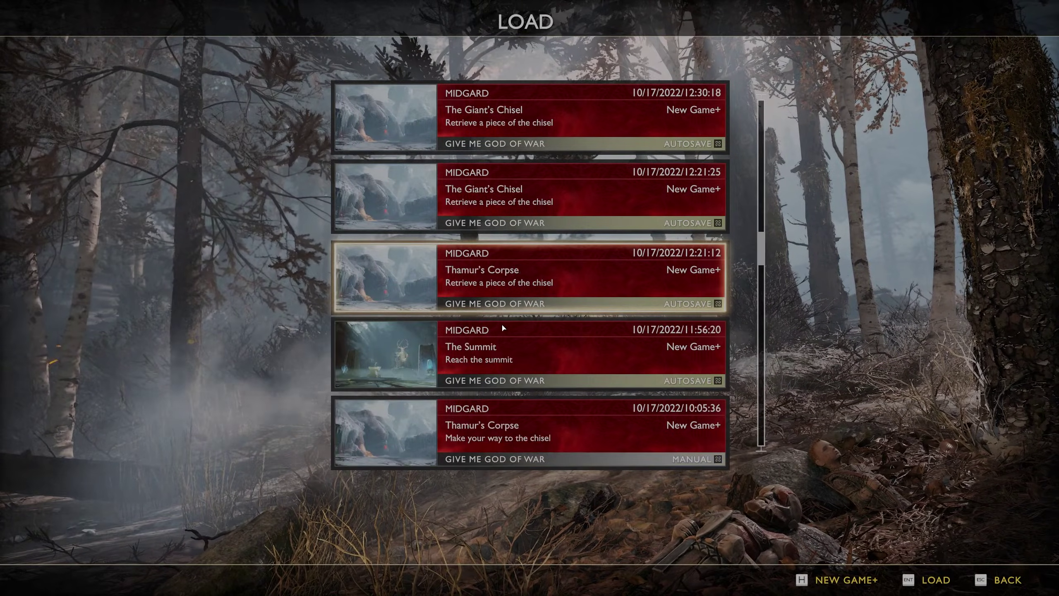
Load the Thamur's Corpse save and walk around showing Guts's black armor and huge greatsword.
click(538, 430)
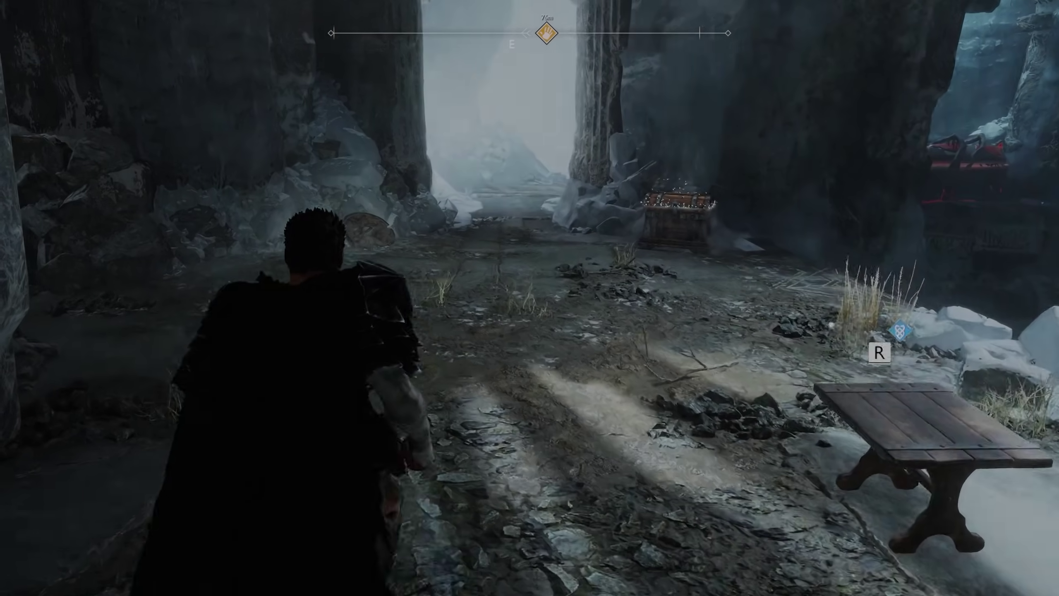
key(w)
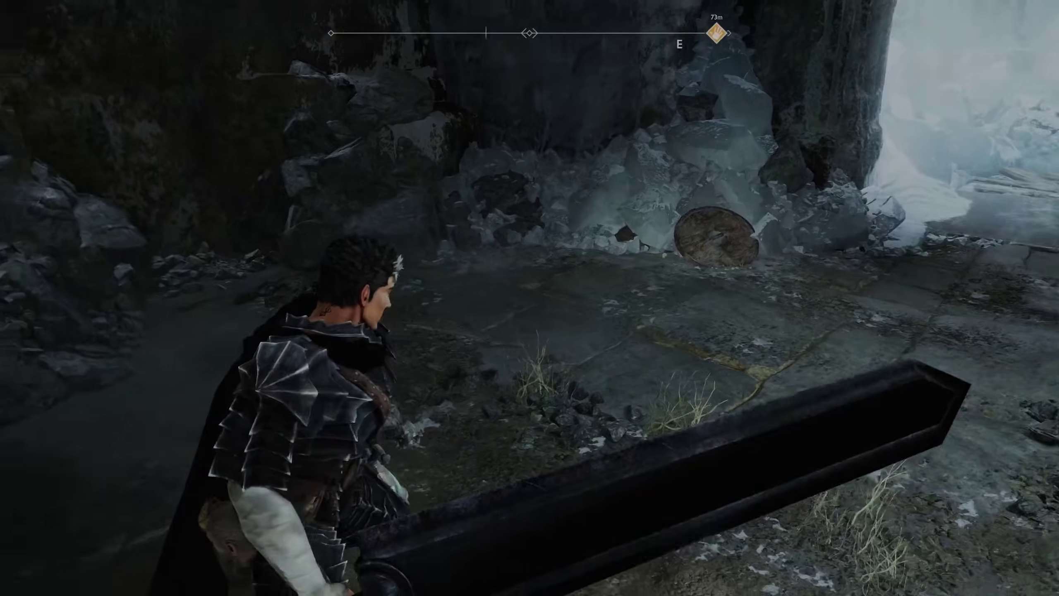
key(s)
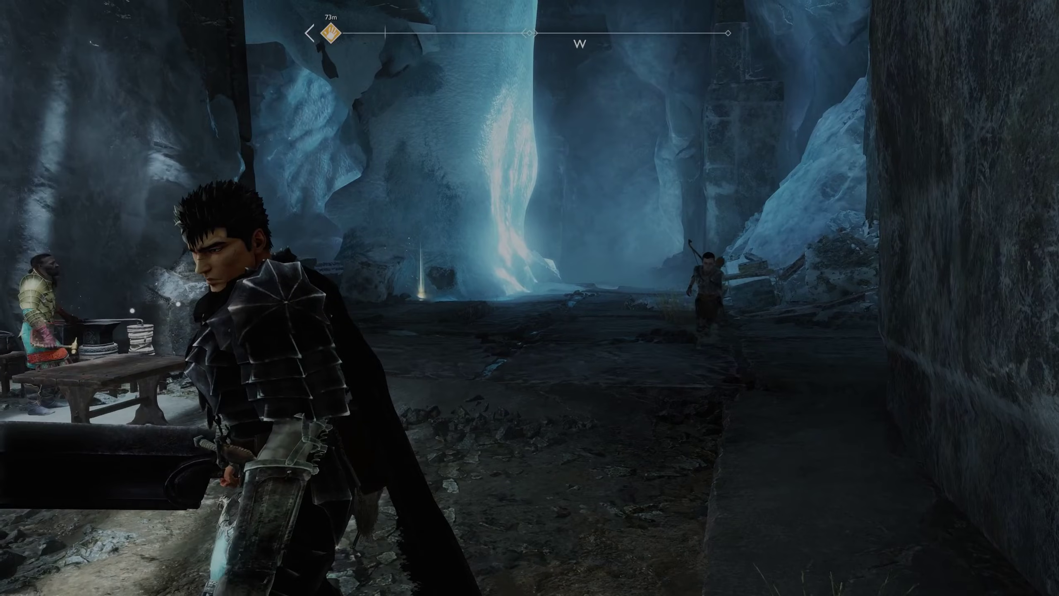
key(s)
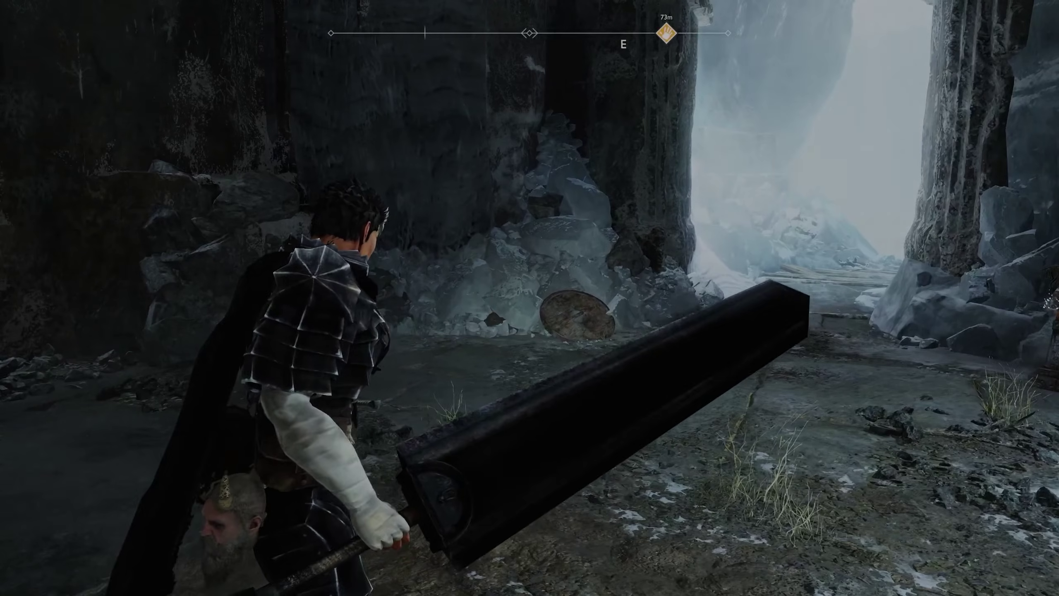
key(s)
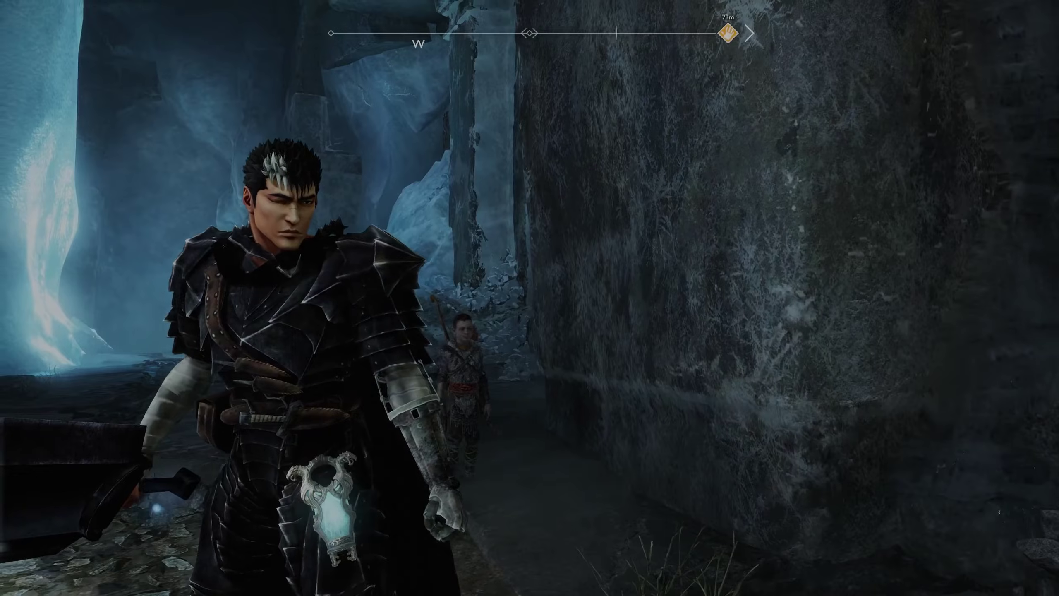
key(s)
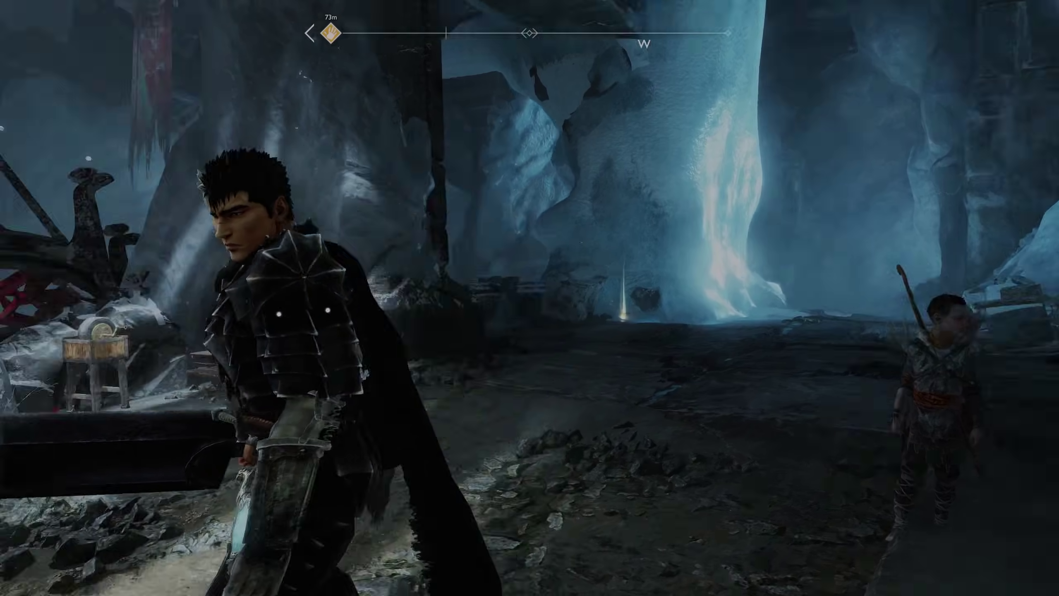